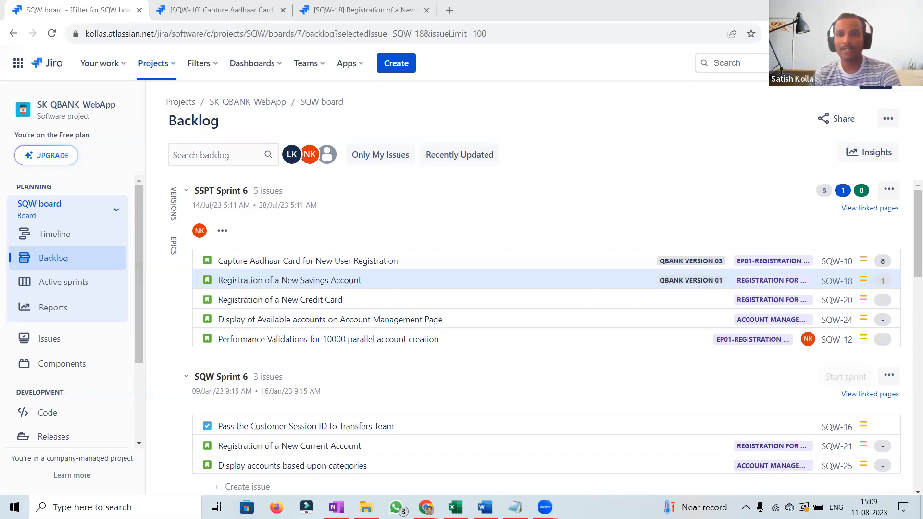
Go to the custom fields administration in Jira's issue settings.
{"action": "left_click", "coordinate": [876, 63]}
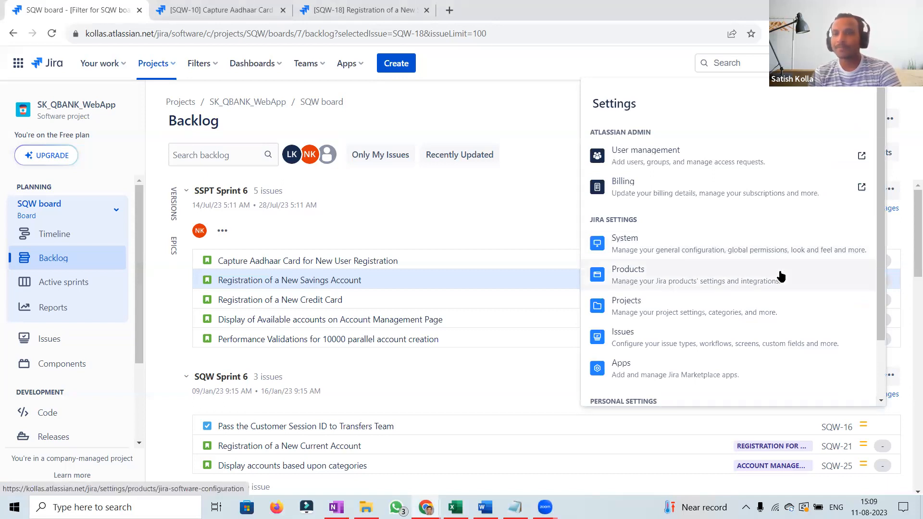
{"action": "left_click", "coordinate": [761, 344]}
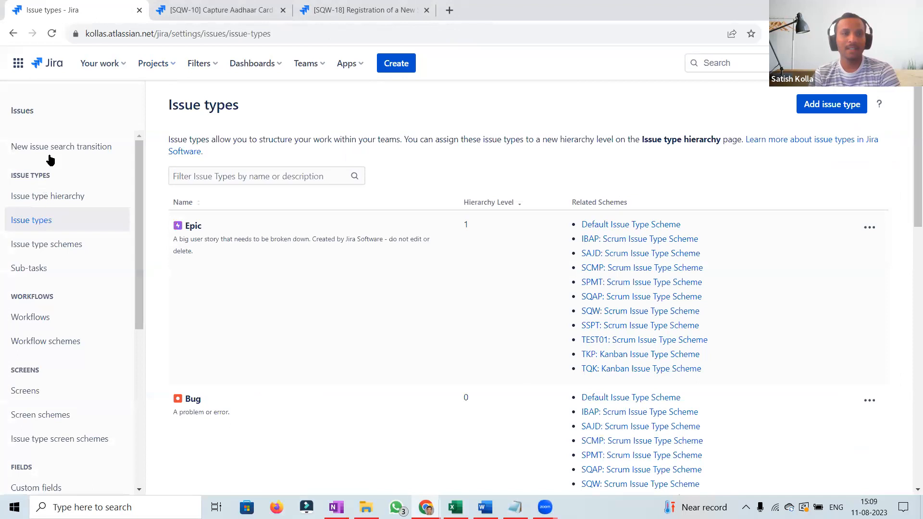
{"action": "left_click_drag", "start_coordinate": [137, 252], "coordinate": [136, 353]}
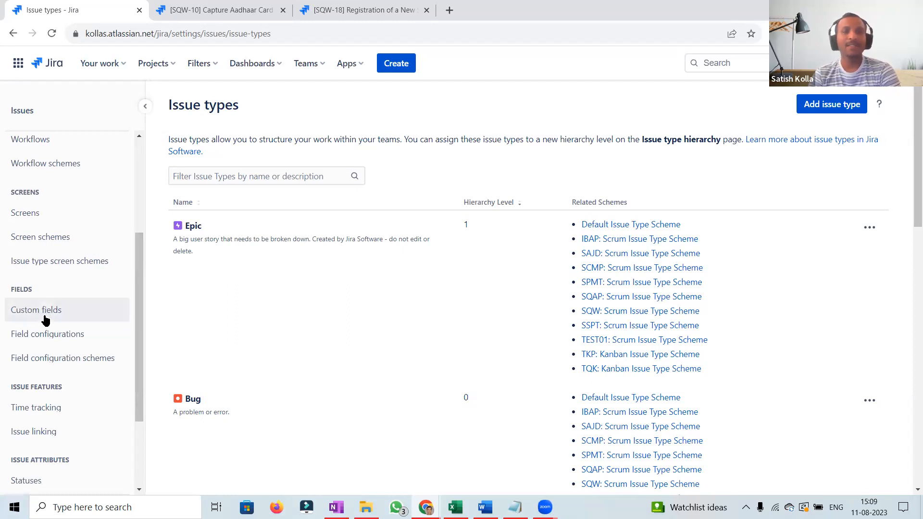
{"action": "left_click", "coordinate": [62, 313]}
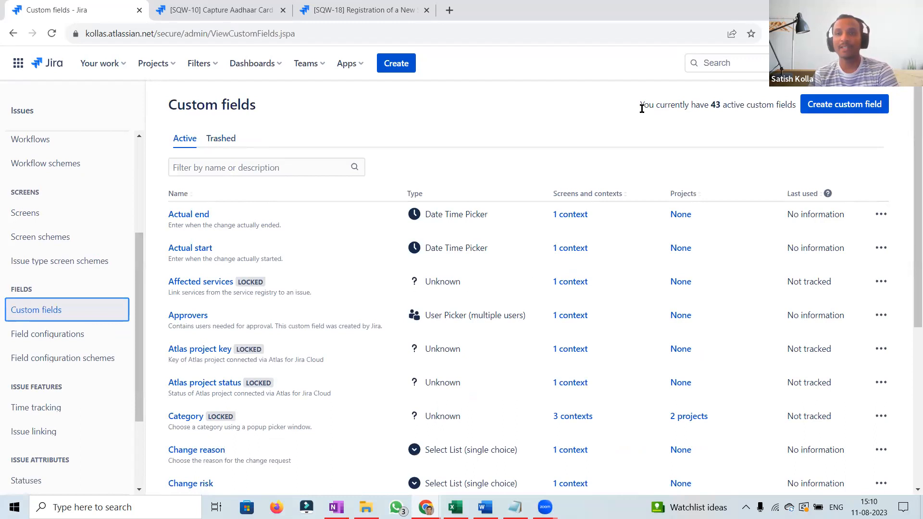
{"action": "left_click_drag", "start_coordinate": [640, 108], "coordinate": [795, 110]}
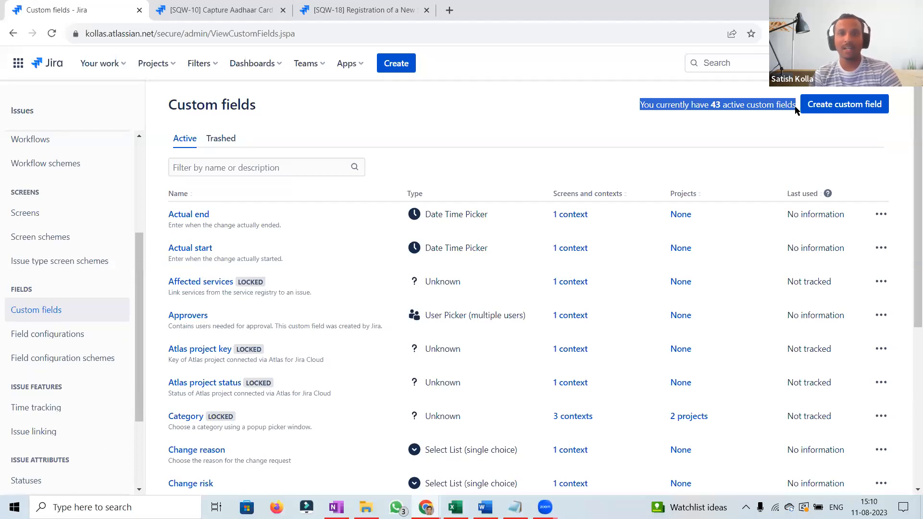
Start a new custom field of the standard type Select List (single choice) and proceed to its configuration.
{"action": "left_click", "coordinate": [840, 111]}
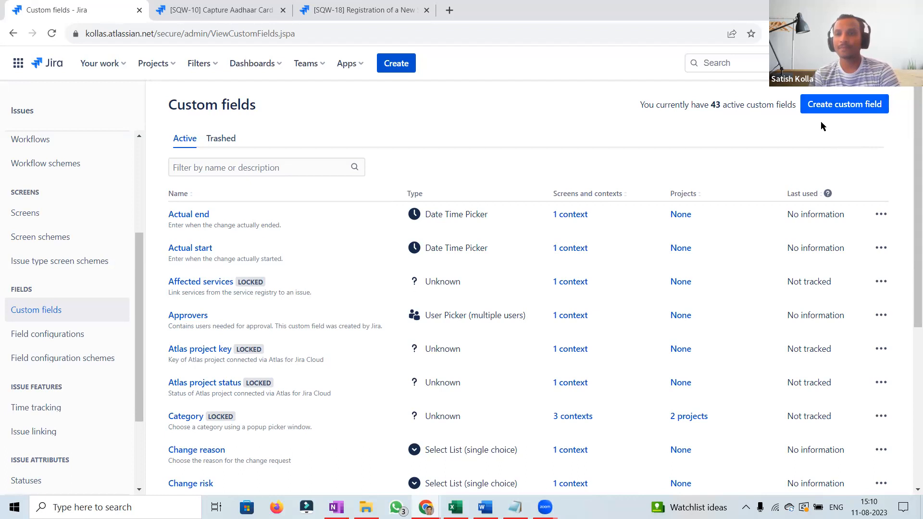
{"action": "left_click", "coordinate": [854, 105]}
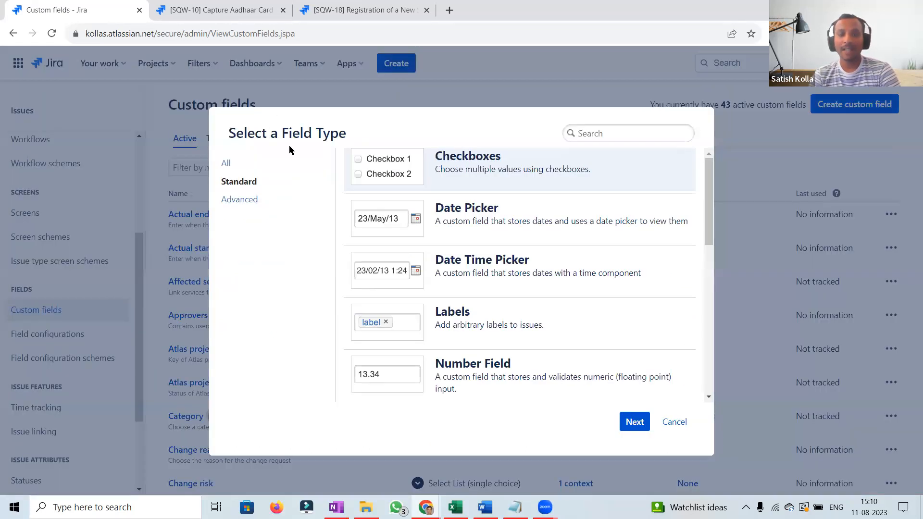
{"action": "left_click", "coordinate": [250, 184]}
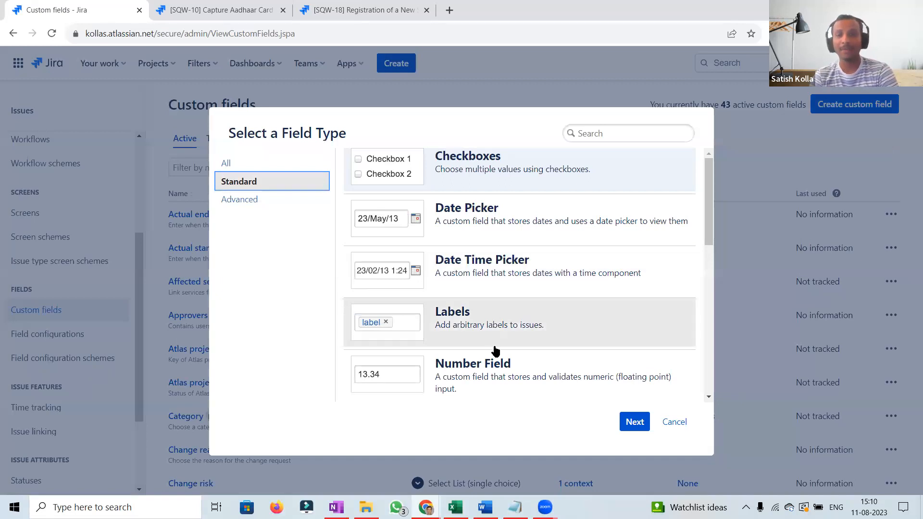
{"action": "left_click_drag", "start_coordinate": [712, 224], "coordinate": [707, 313]}
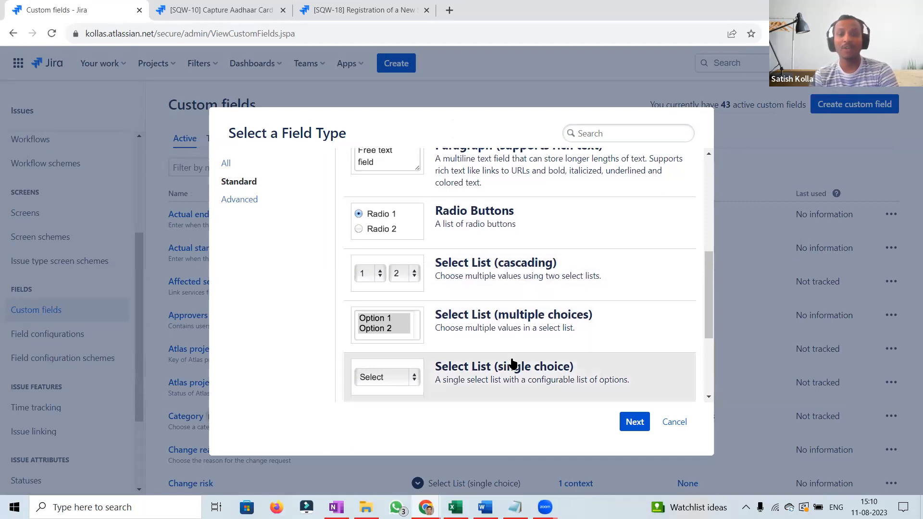
{"action": "scroll", "coordinate": [709, 310], "scroll_direction": "down", "scroll_amount": 3}
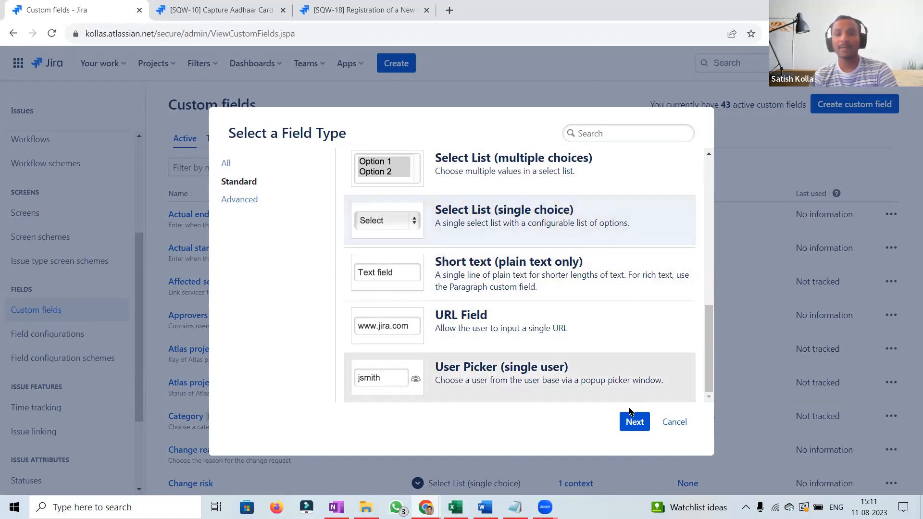
{"action": "left_click", "coordinate": [634, 422]}
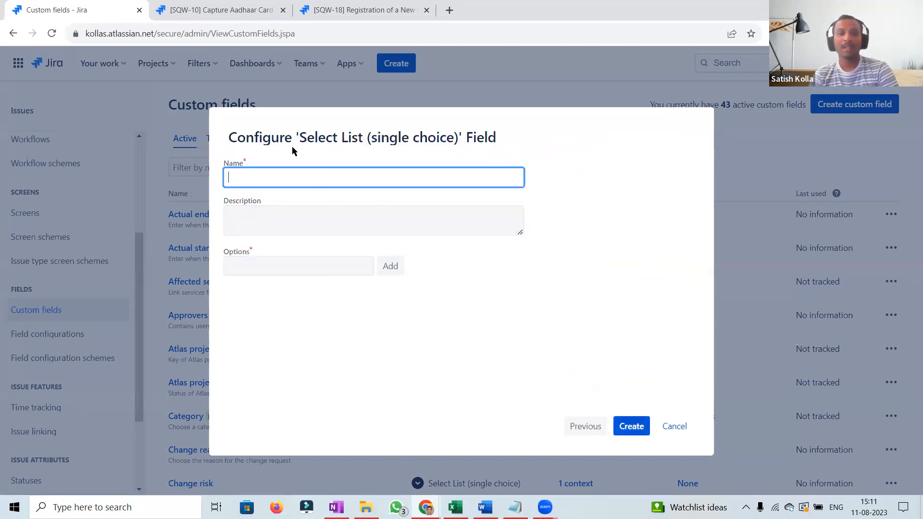
{"action": "left_click_drag", "start_coordinate": [303, 138], "coordinate": [458, 148]}
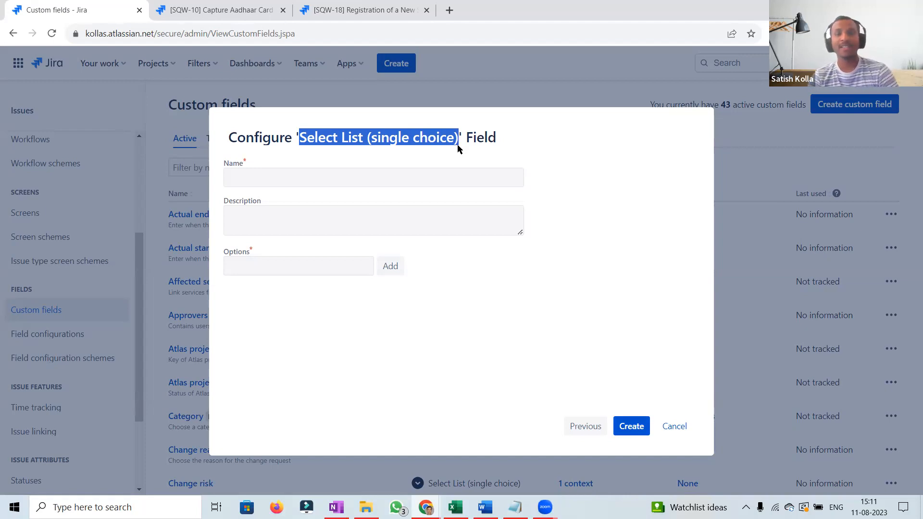
Name the new custom field "Board Name Test".
{"action": "left_click", "coordinate": [366, 181]}
{"action": "type", "text": "Te"}
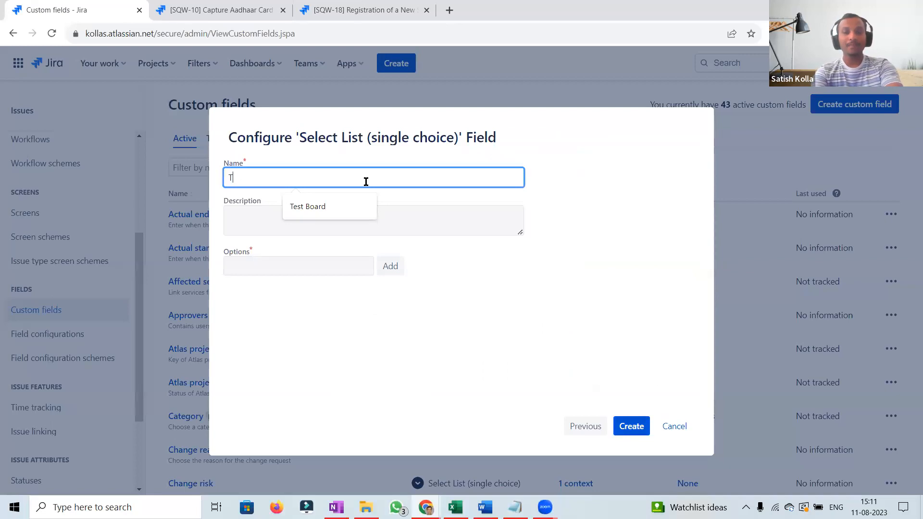
{"action": "key", "text": "BackSpace"}
{"action": "key", "text": "BackSpace"}
{"action": "type", "text": "Board Name"}
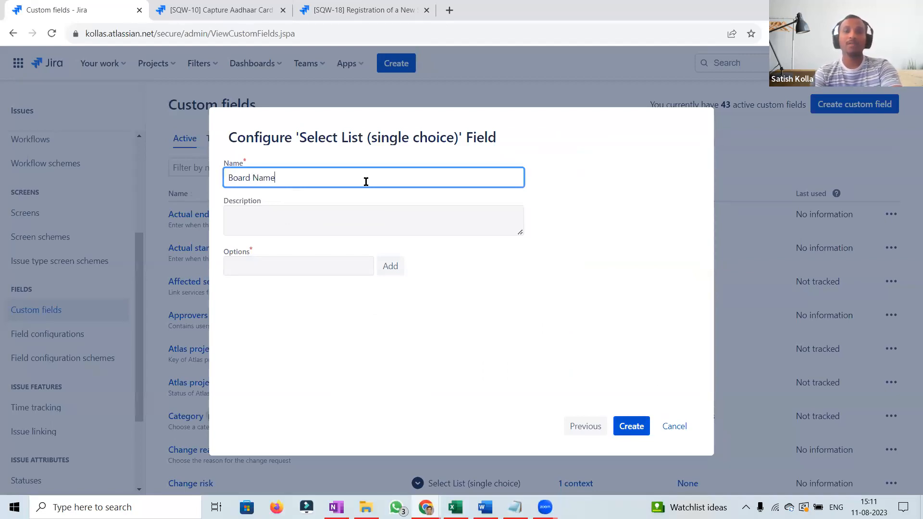
{"action": "type", "text": " Test"}
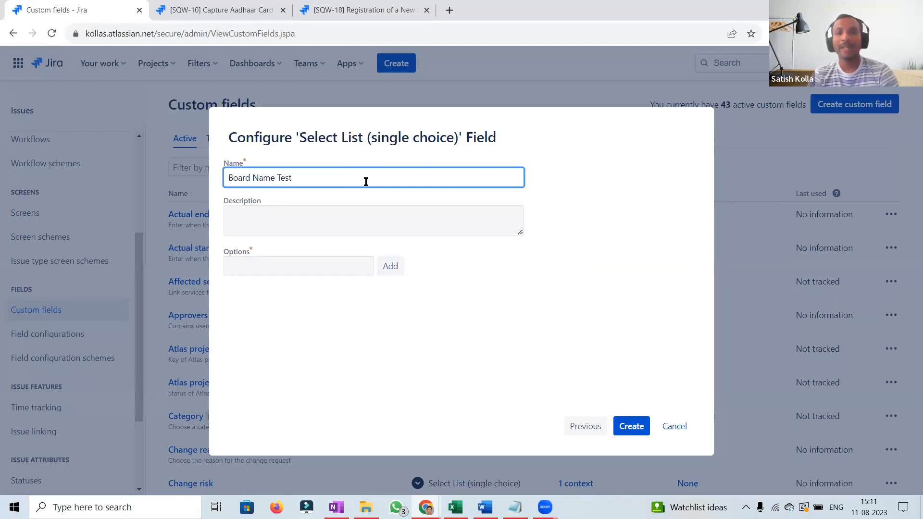
Give the field the description "To pick the required Board from the list of available boards".
{"action": "left_click", "coordinate": [266, 226]}
{"action": "type", "text": "To pick the required Board from "}
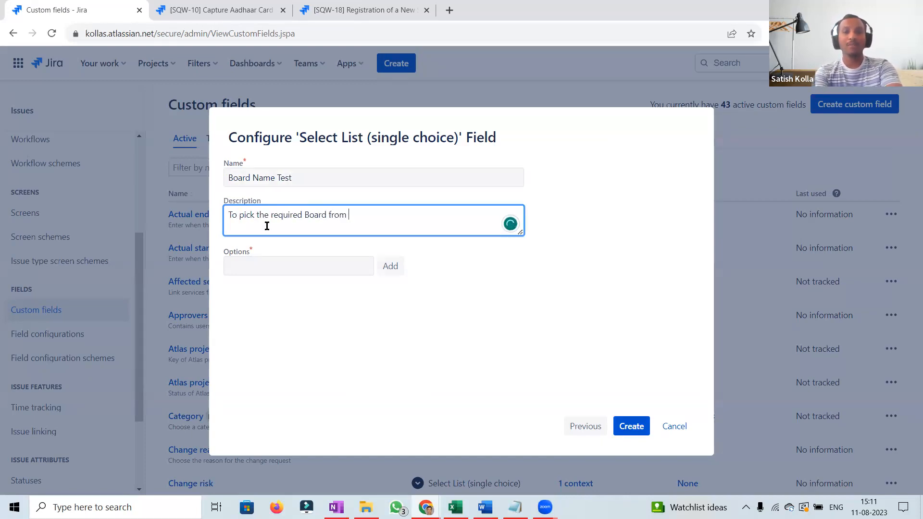
{"action": "type", "text": "the list of available boards"}
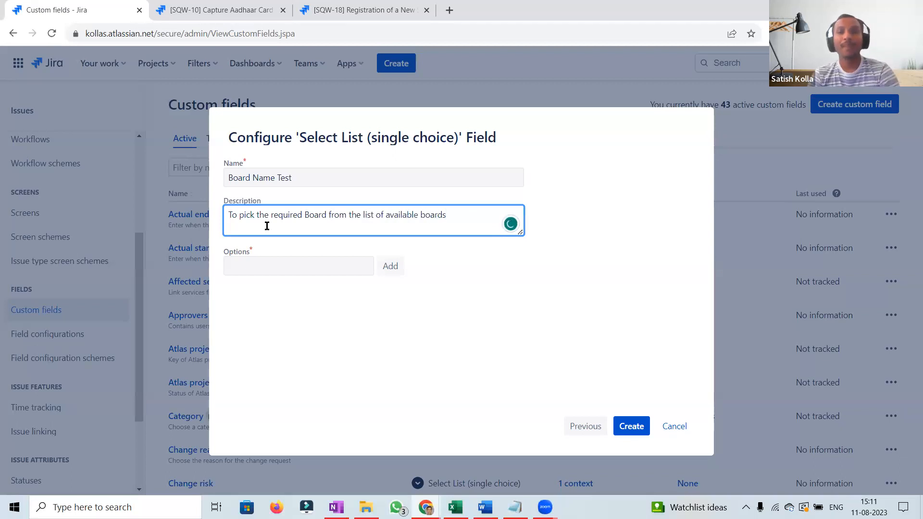
Add "IBAP Board" as the first option of the select list.
{"action": "left_click", "coordinate": [273, 265]}
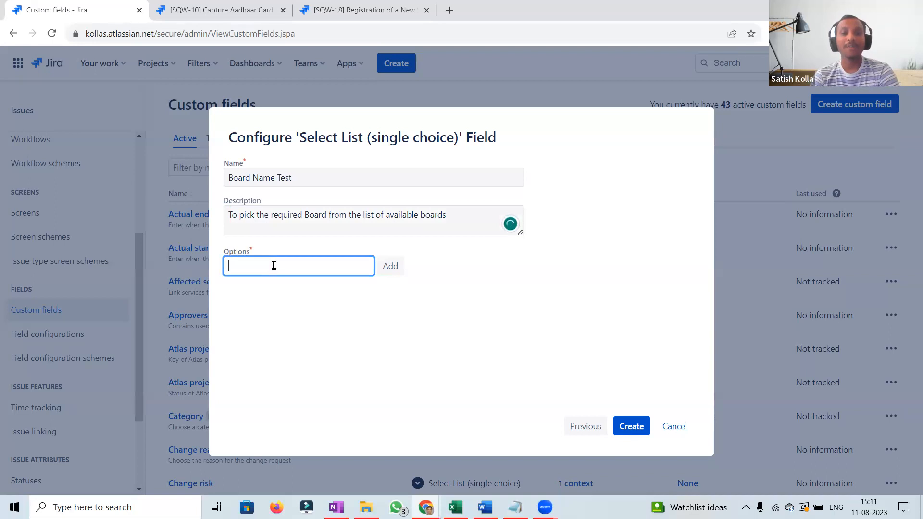
{"action": "left_click", "coordinate": [382, 266]}
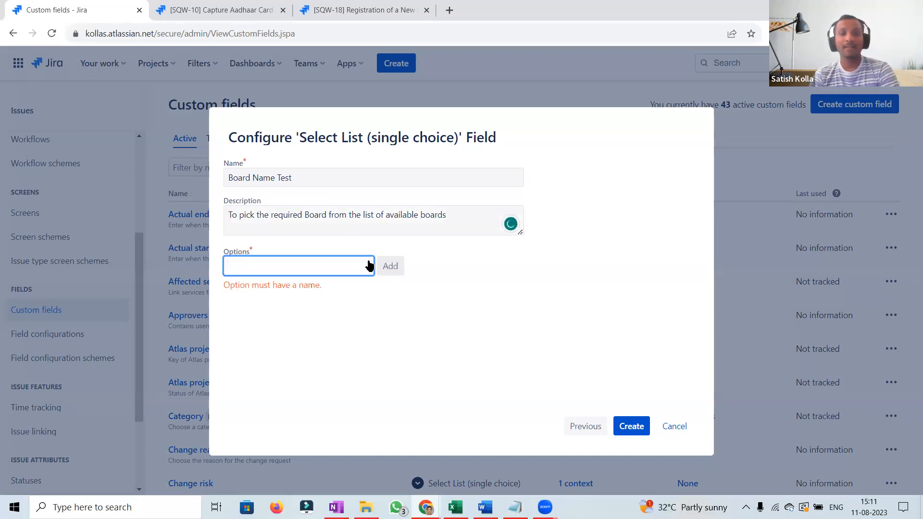
{"action": "type", "text": "IBAP V"}
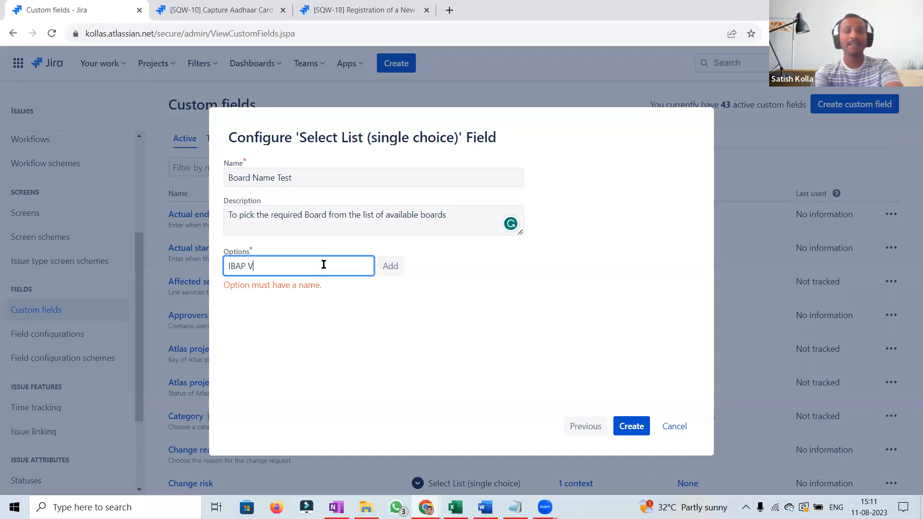
{"action": "key", "text": "BackSpace"}
{"action": "type", "text": "Board"}
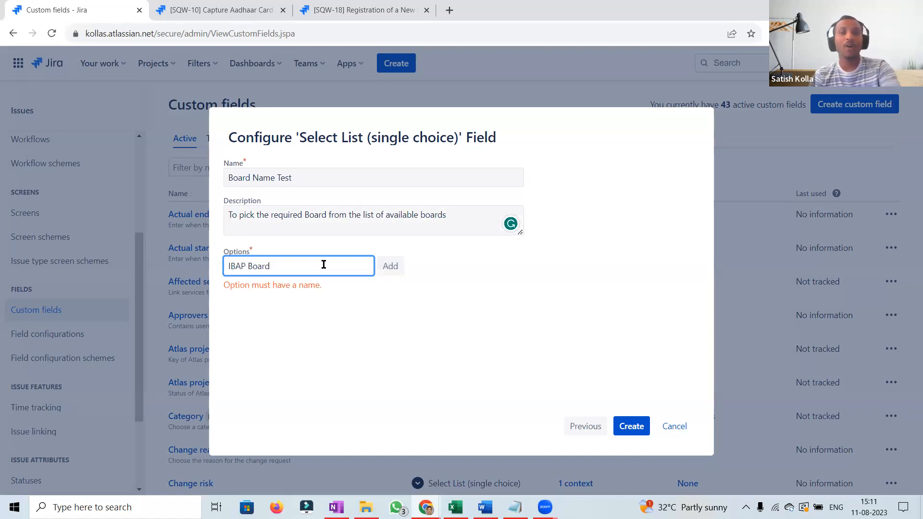
{"action": "left_click", "coordinate": [386, 267]}
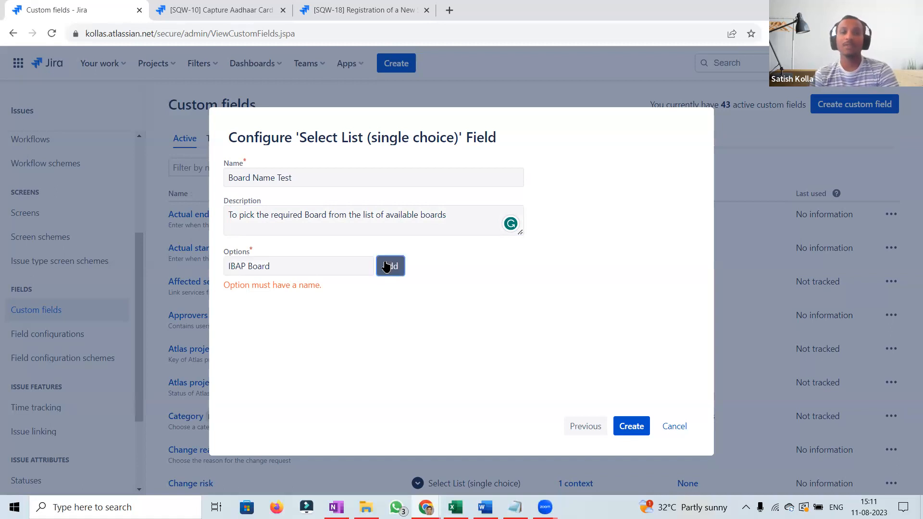
Add the options "SQW Board" and "Test Board" to the select list.
{"action": "type", "text": "SQW Board"}
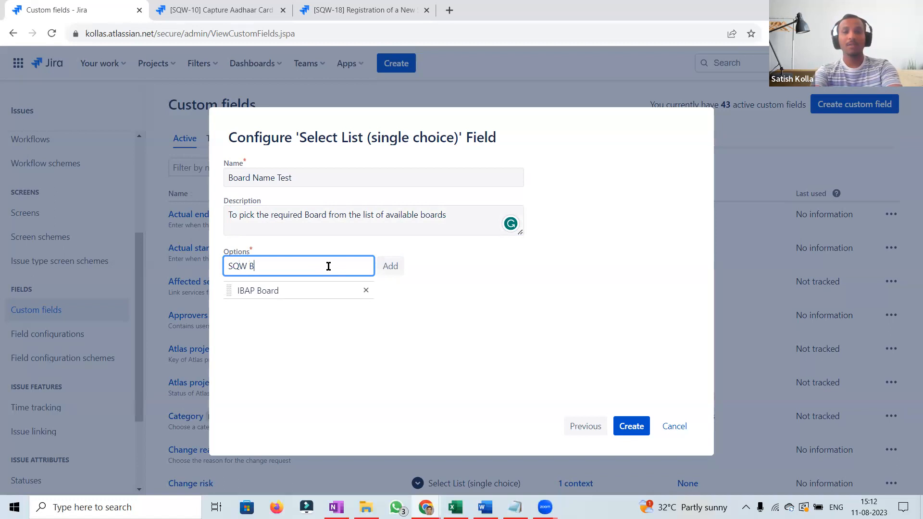
{"action": "left_click", "coordinate": [390, 268]}
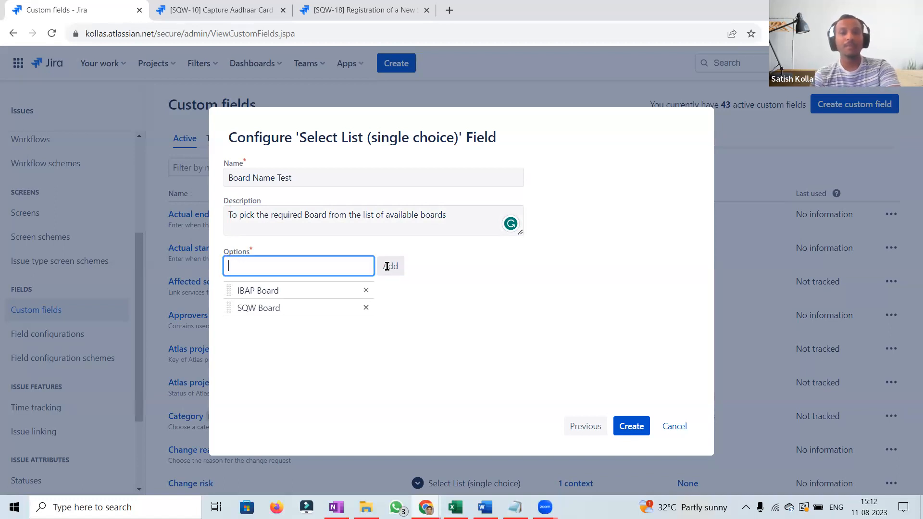
{"action": "type", "text": "Test Board"}
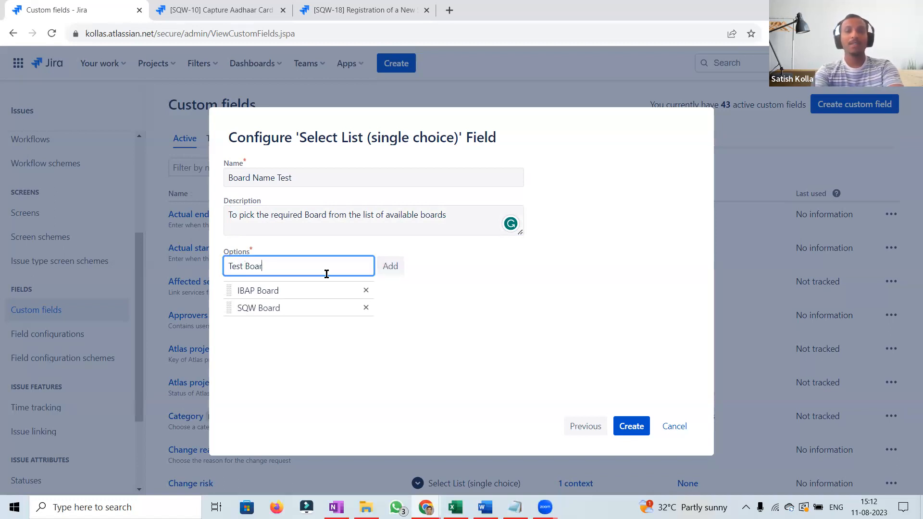
{"action": "left_click", "coordinate": [389, 268]}
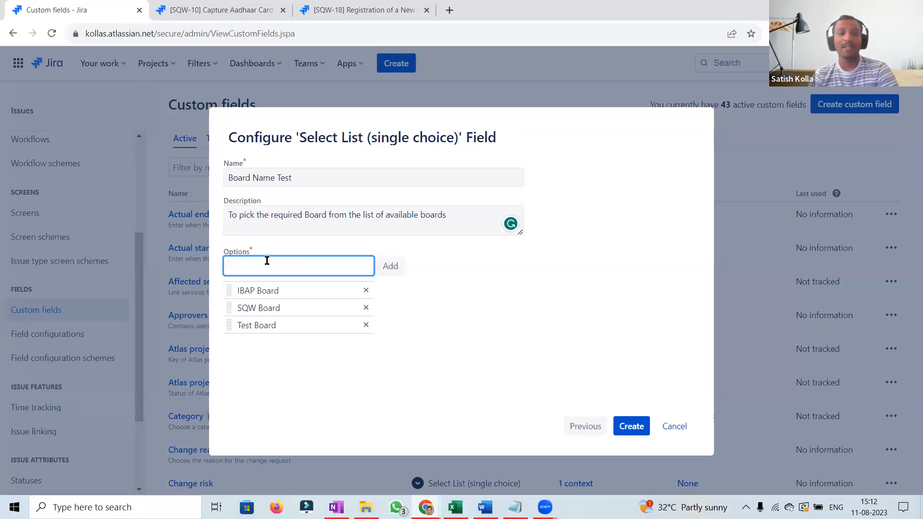
Add the options "Other Board" and "Not Applicable", and create the custom field.
{"action": "type", "text": "Other Board"}
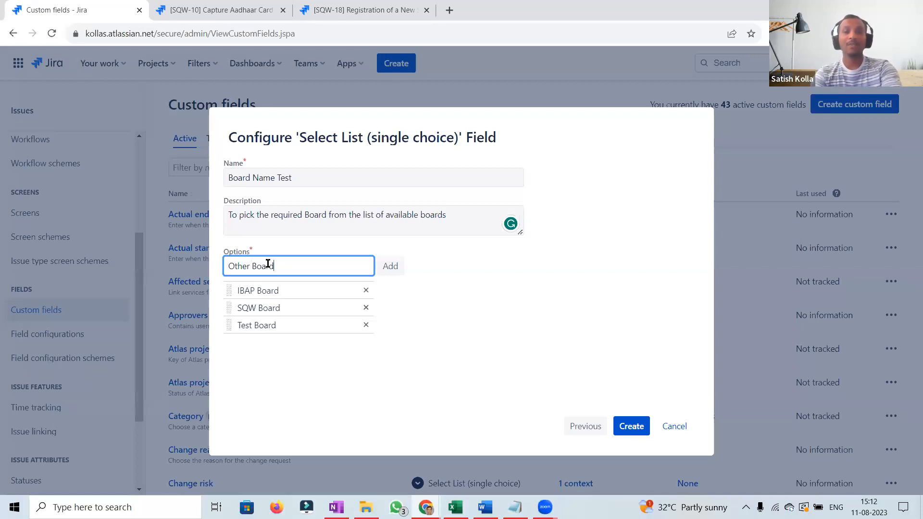
{"action": "left_click", "coordinate": [387, 268]}
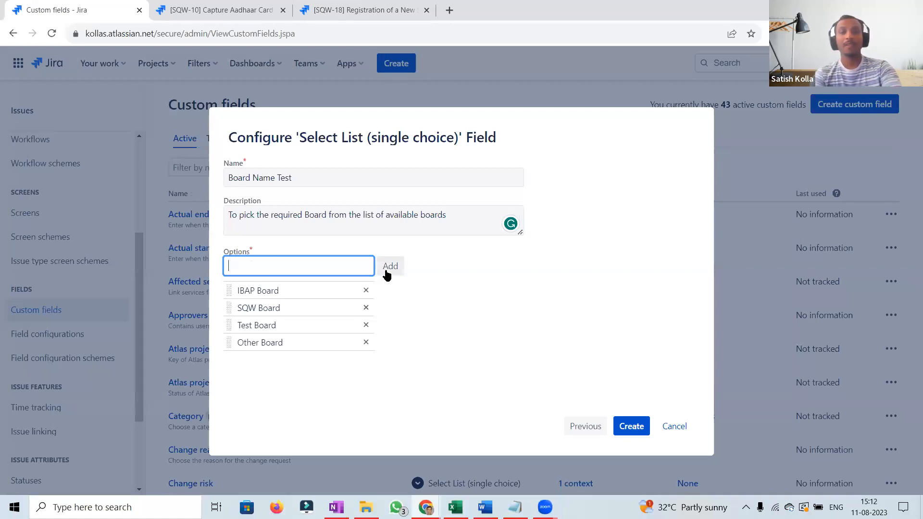
{"action": "type", "text": "Not Applicable"}
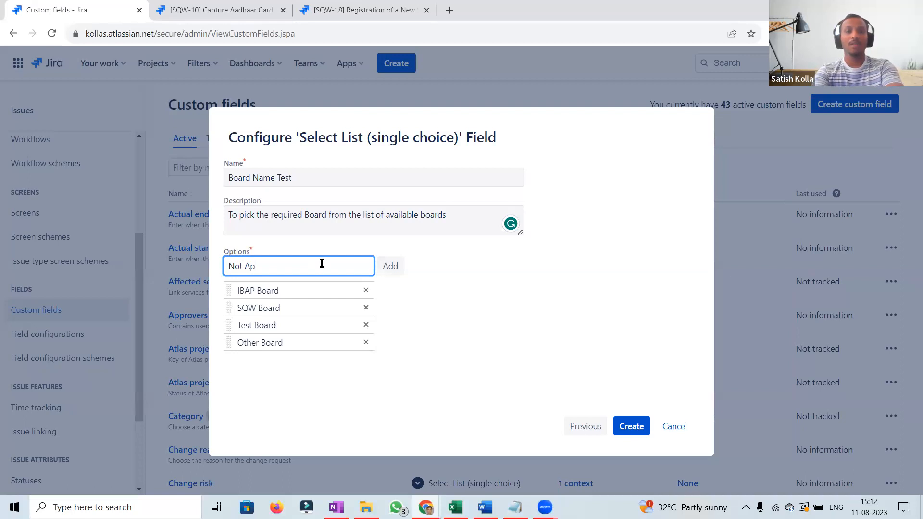
{"action": "left_click", "coordinate": [399, 267]}
{"action": "left_click", "coordinate": [631, 428]}
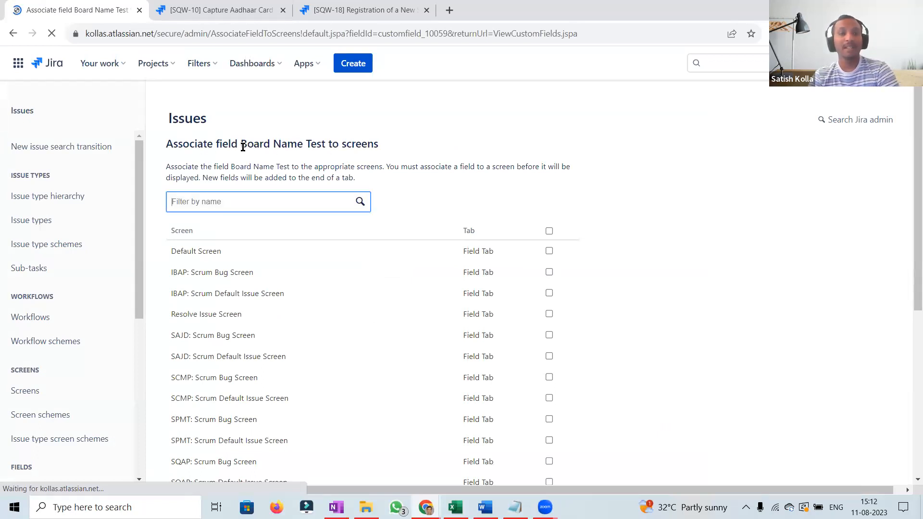
{"action": "left_click_drag", "start_coordinate": [242, 146], "coordinate": [326, 145]}
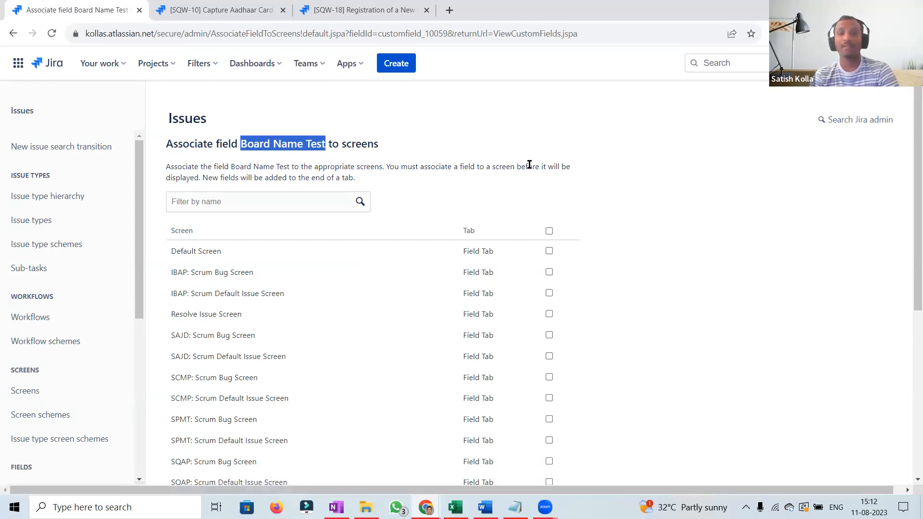
{"action": "left_click", "coordinate": [575, 152]}
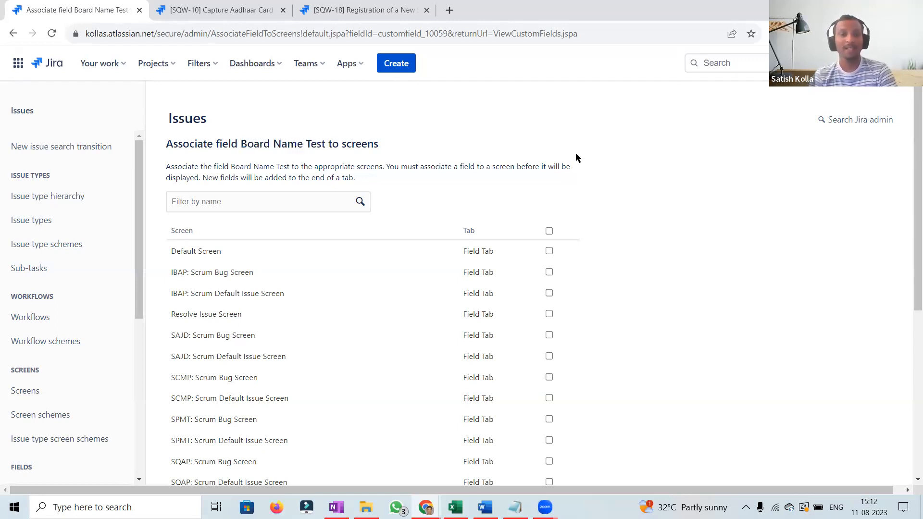
Associate the Board Name Test field with Default Screen, SQW: Scrum Bug Screen and SQW: Scrum Default Issue Screen, and save the association.
{"action": "left_click", "coordinate": [549, 251]}
{"action": "scroll", "coordinate": [909, 193], "scroll_direction": "down", "scroll_amount": 1}
{"action": "left_click_drag", "start_coordinate": [908, 193], "coordinate": [908, 272]}
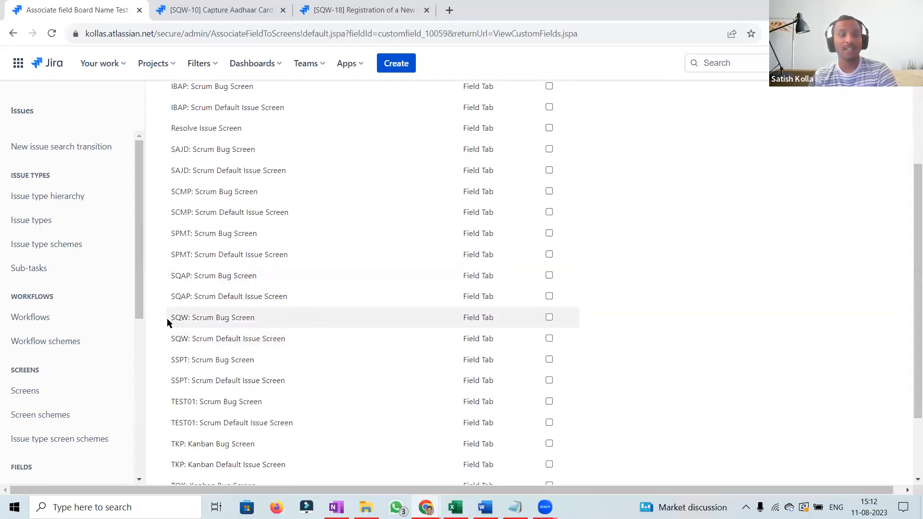
{"action": "left_click", "coordinate": [550, 317]}
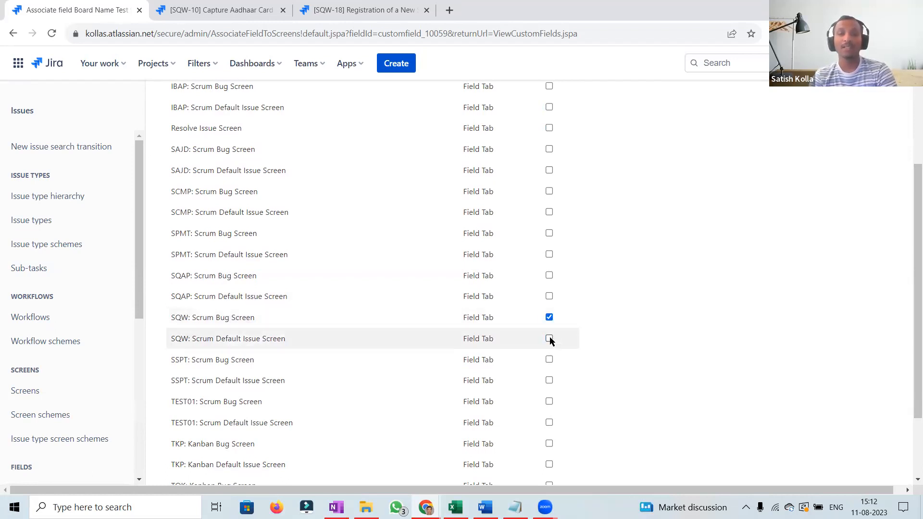
{"action": "left_click", "coordinate": [549, 339]}
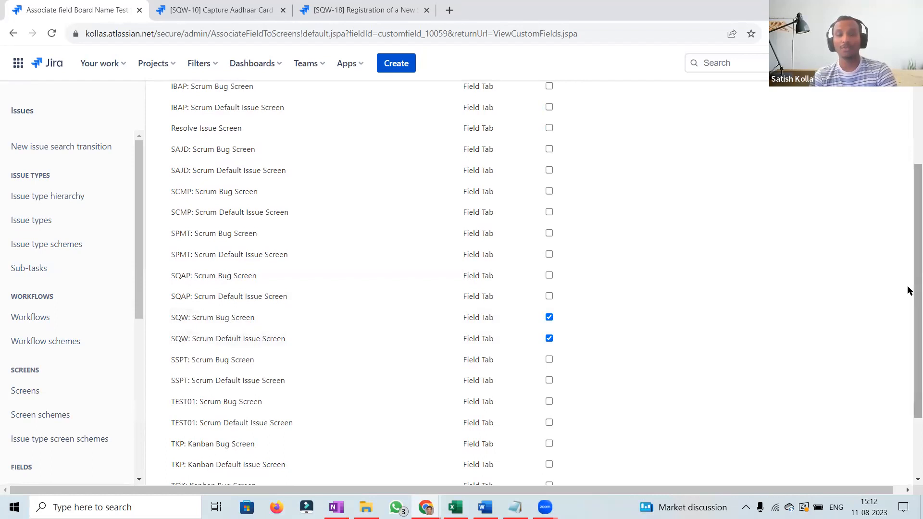
{"action": "left_click_drag", "start_coordinate": [914, 290], "coordinate": [914, 424]}
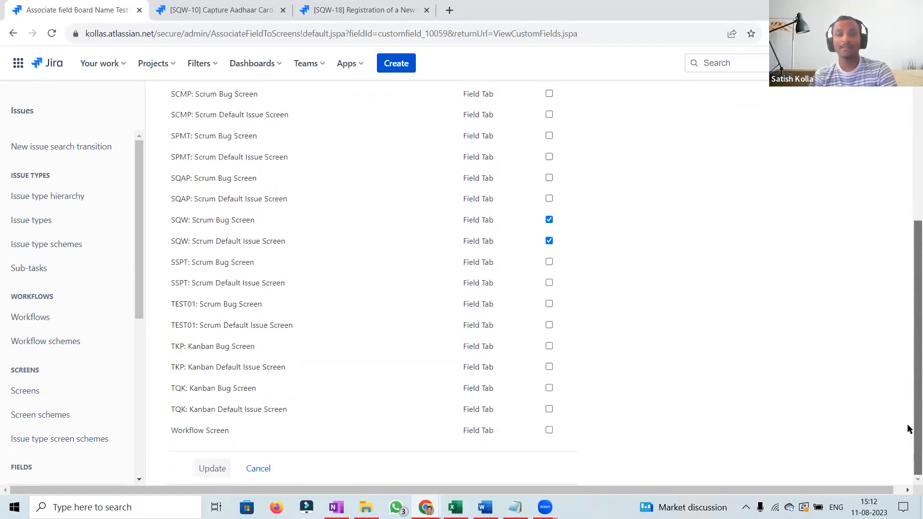
{"action": "left_click", "coordinate": [205, 473]}
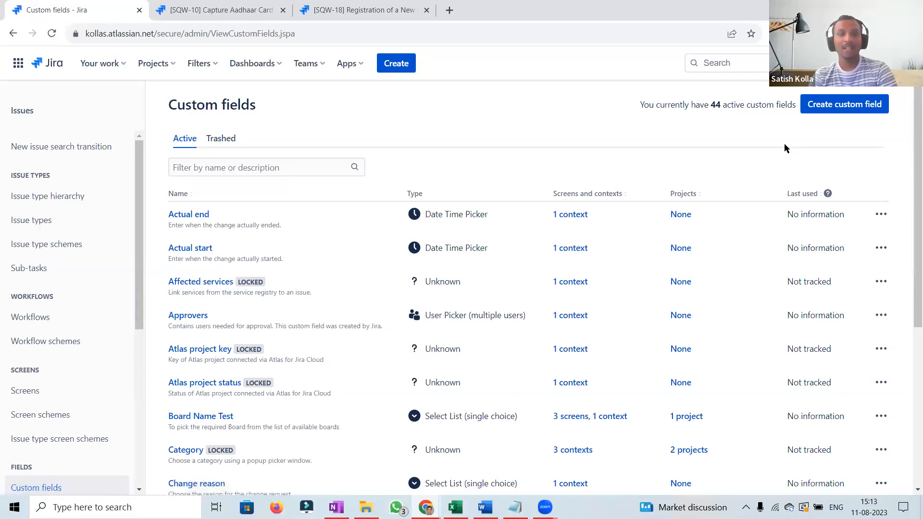
Reload issue SQW-10 and set its Board Name Test field to SQW Board.
{"action": "left_click", "coordinate": [189, 19]}
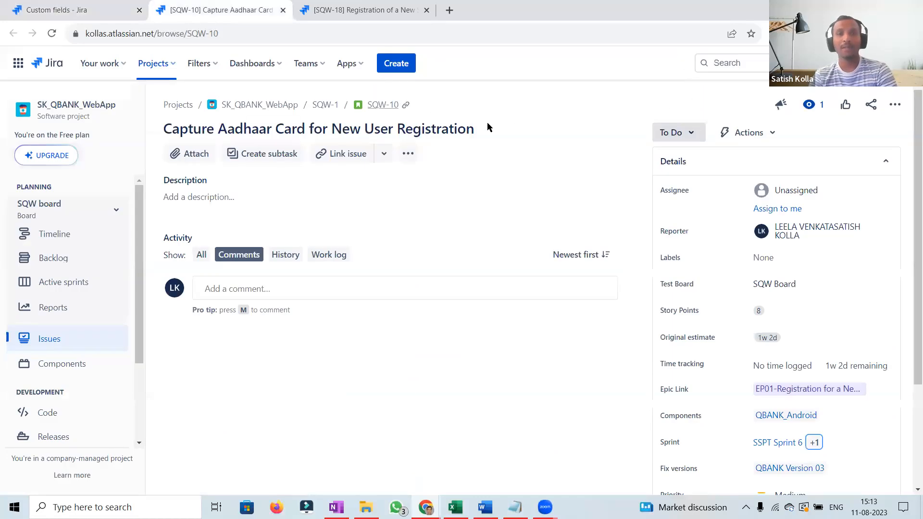
{"action": "left_click", "coordinate": [52, 33]}
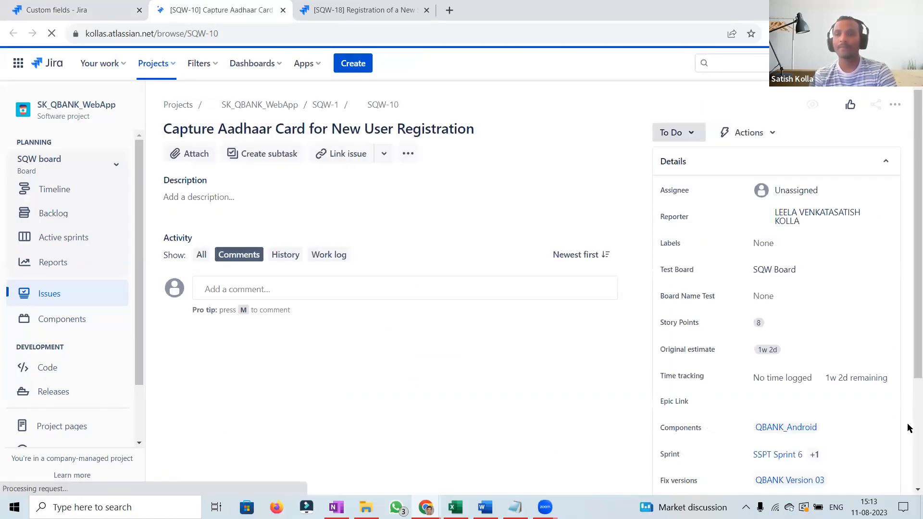
{"action": "scroll", "coordinate": [909, 428], "scroll_direction": "down", "scroll_amount": 3}
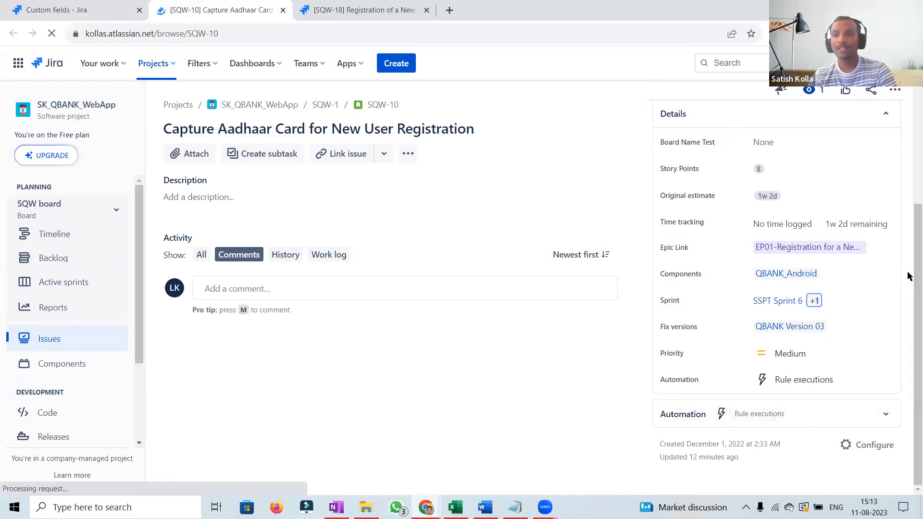
{"action": "scroll", "coordinate": [907, 264], "scroll_direction": "up", "scroll_amount": 2}
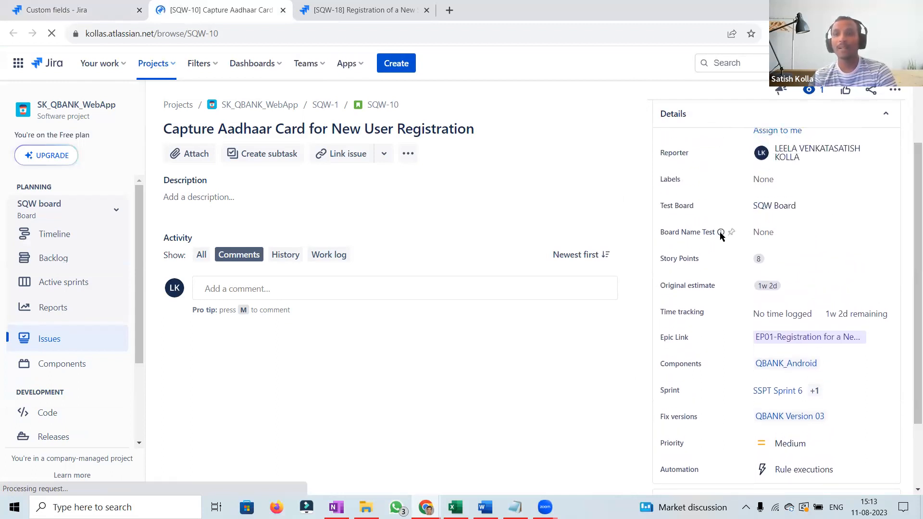
{"action": "left_click", "coordinate": [782, 231]}
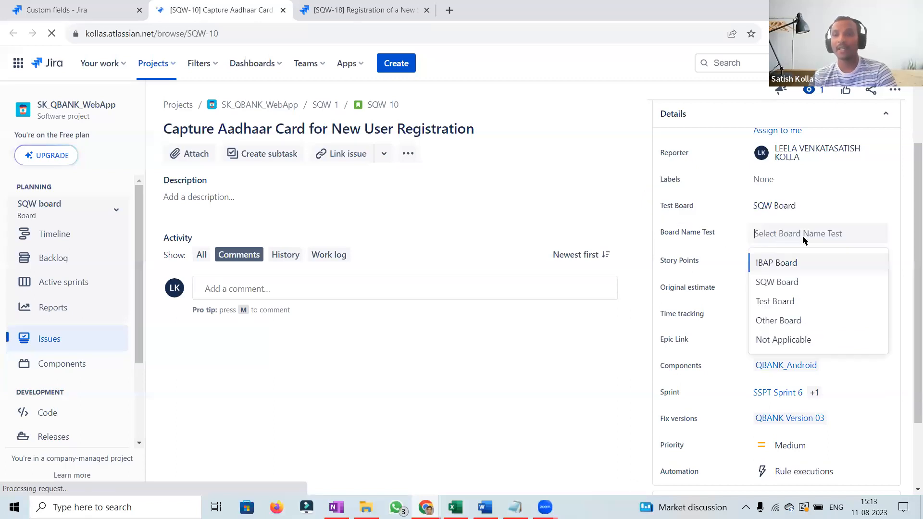
{"action": "left_click", "coordinate": [784, 284]}
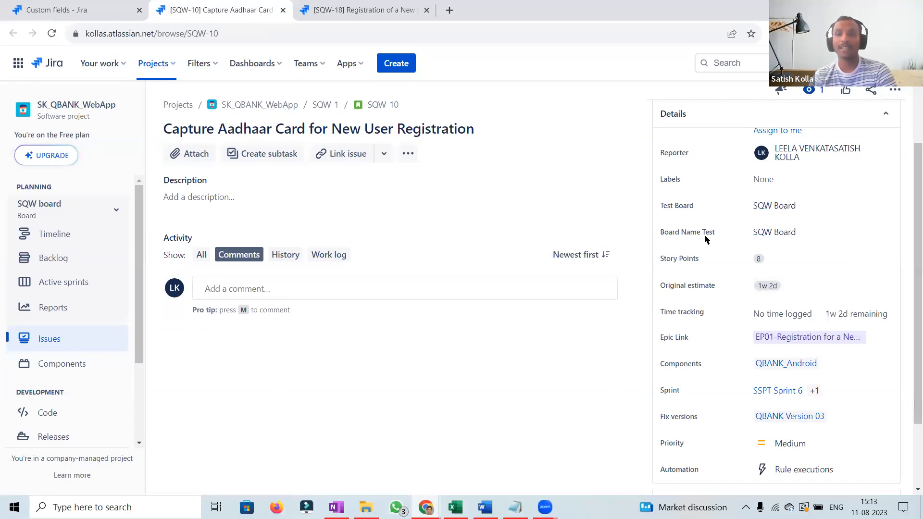
Reload issue SQW-18 and set its Board Name Test field to SQW Board.
{"action": "left_click", "coordinate": [394, 6]}
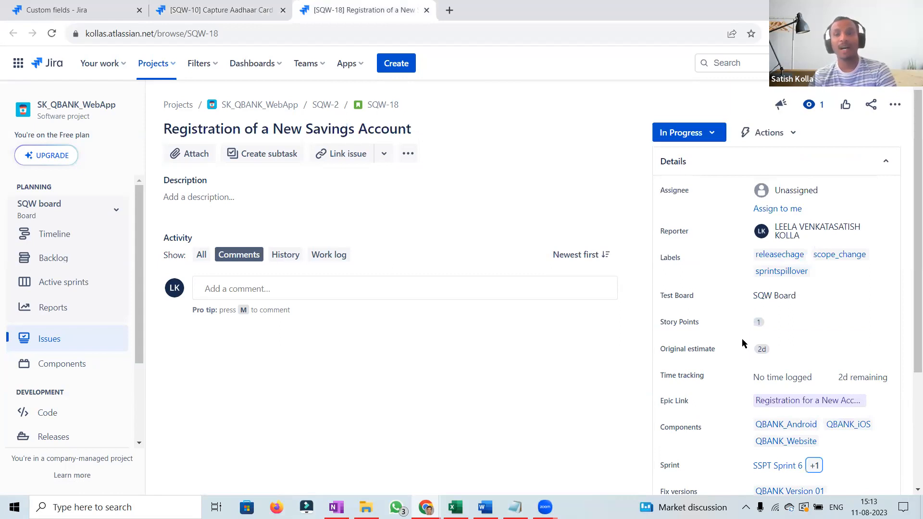
{"action": "left_click", "coordinate": [51, 34]}
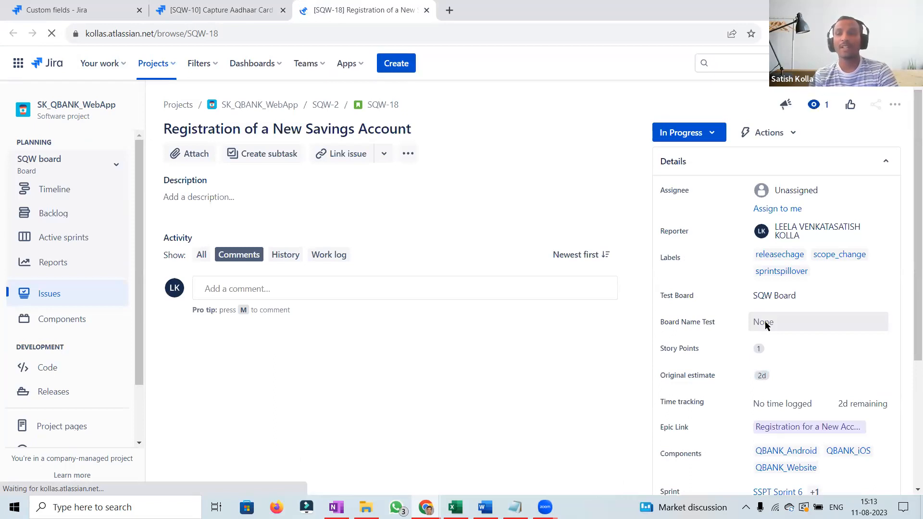
{"action": "left_click", "coordinate": [764, 322]}
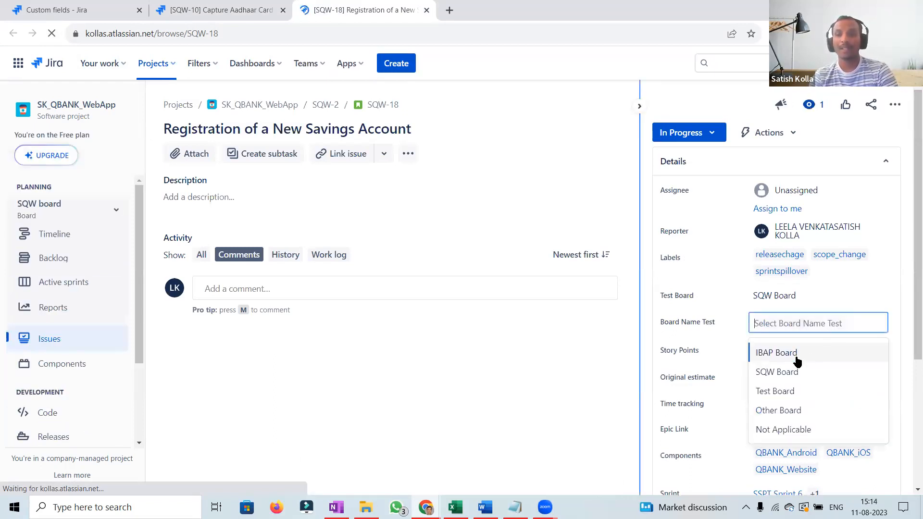
{"action": "left_click", "coordinate": [786, 372]}
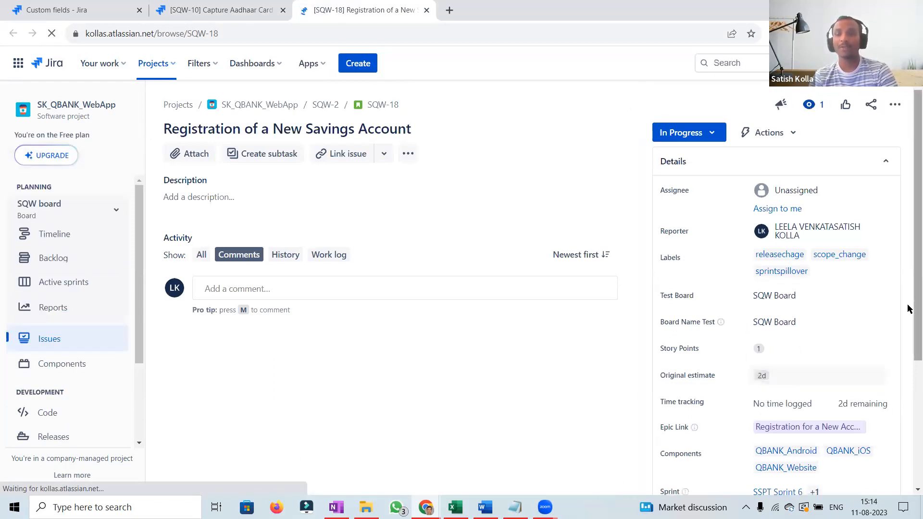